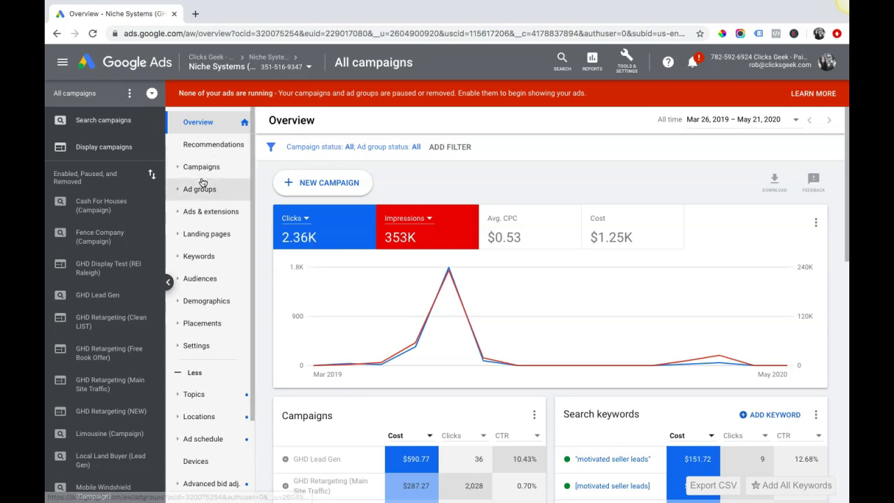
Step: Open the Fence Company campaign's settings and examine the targeted locations and the location target and exclude options, leaving them unsaved
click(80, 238)
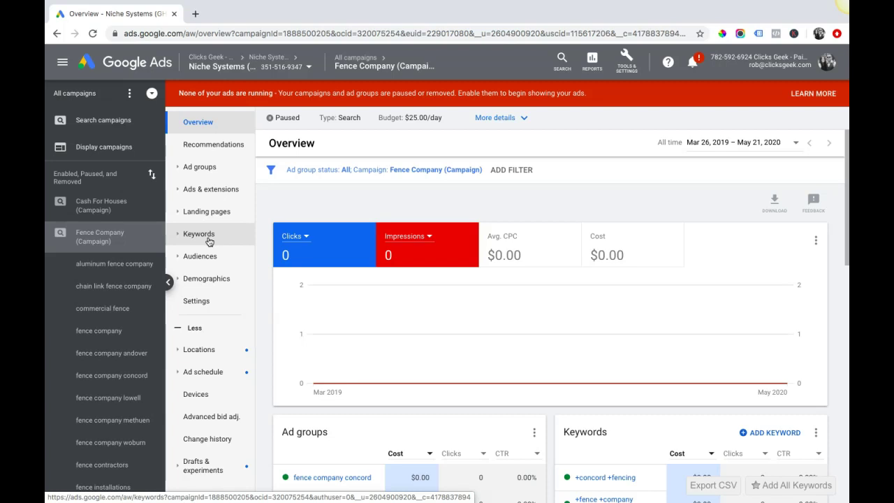
click(204, 304)
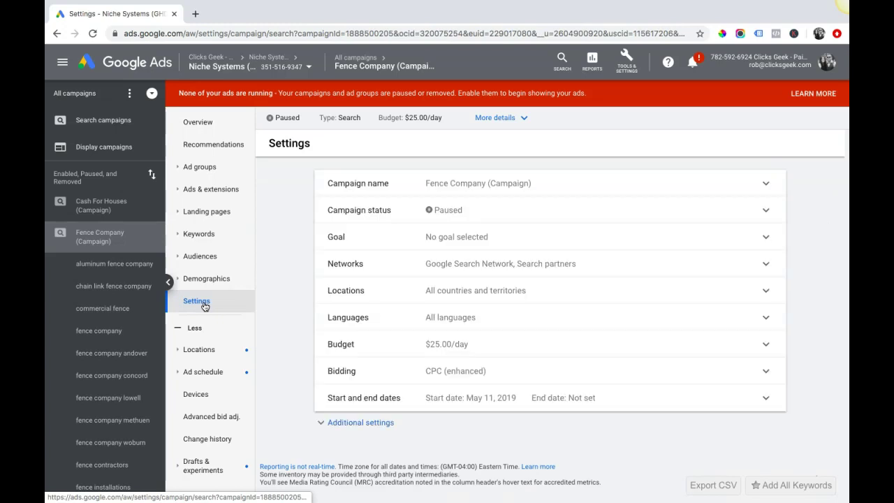
click(370, 295)
scroll(389, 415, down, 5)
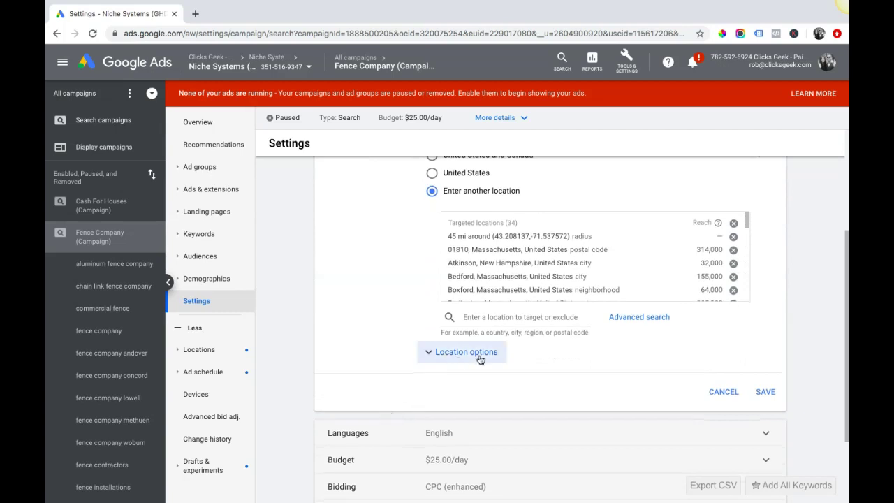
click(467, 354)
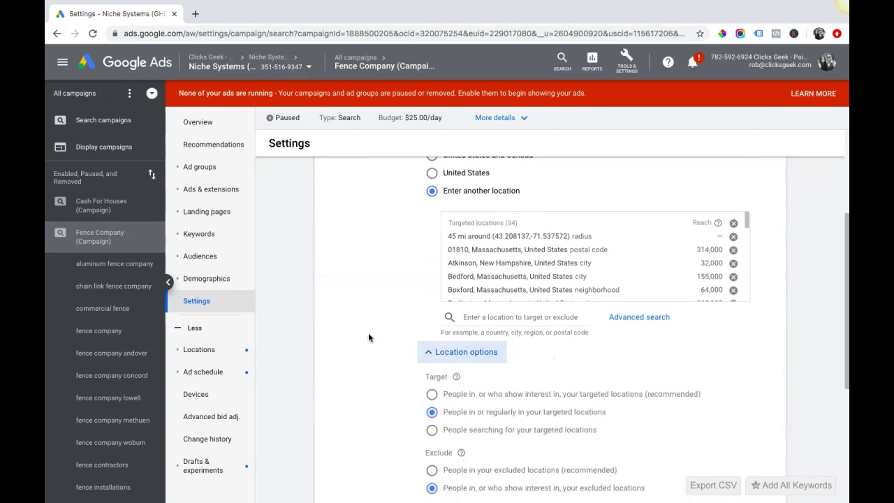
scroll(369, 337, down, 3)
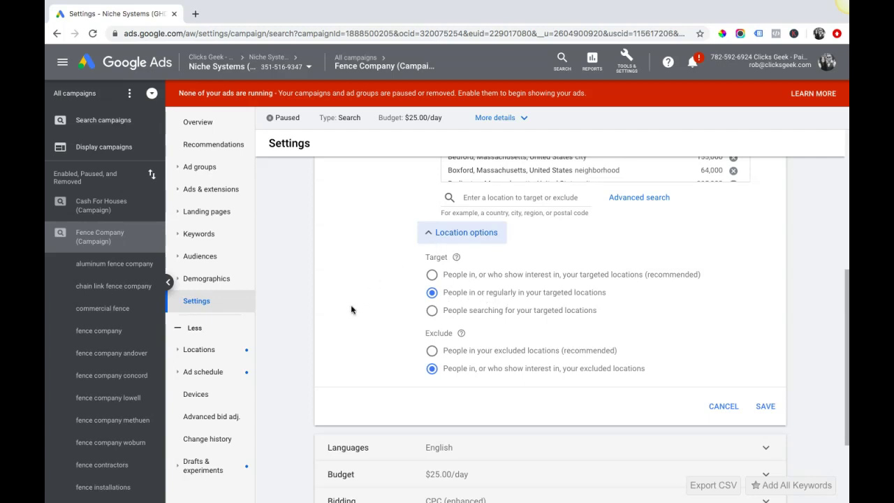
click(725, 406)
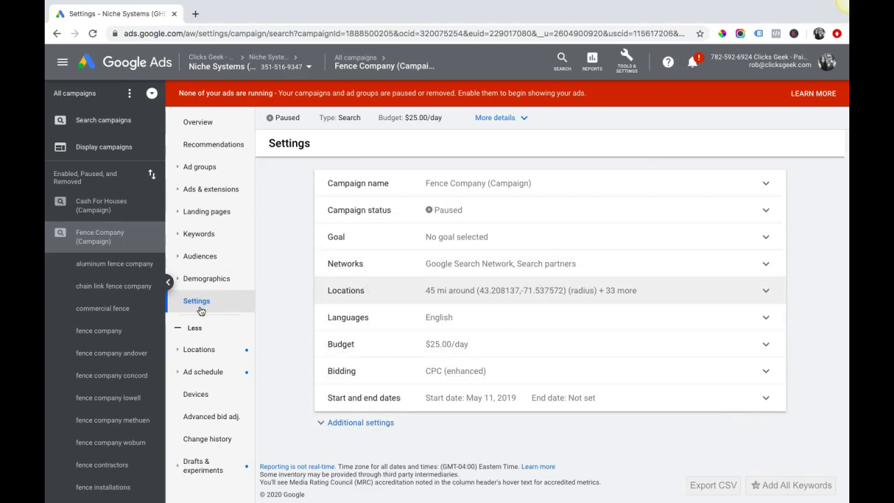
Step: Toggle the Google Display Network on and off in the campaign's network settings, save with it excluded, and reopen those settings
click(371, 266)
scroll(382, 343, down, 2)
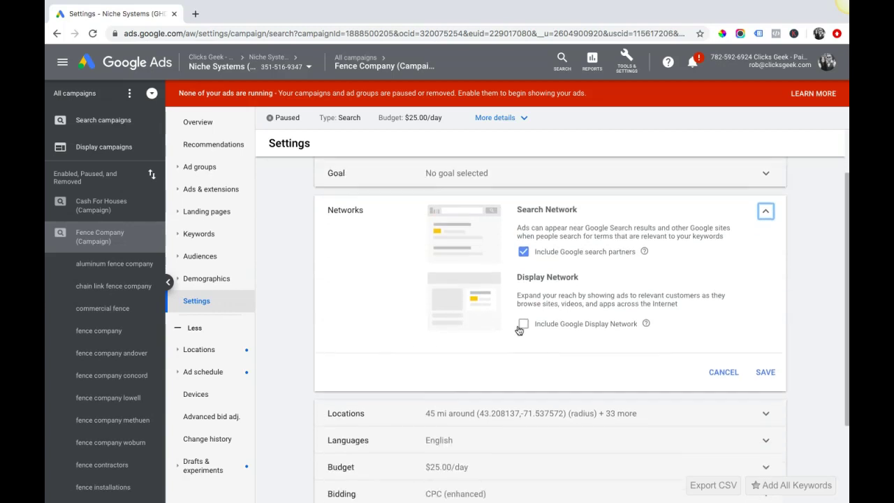
click(527, 326)
click(524, 325)
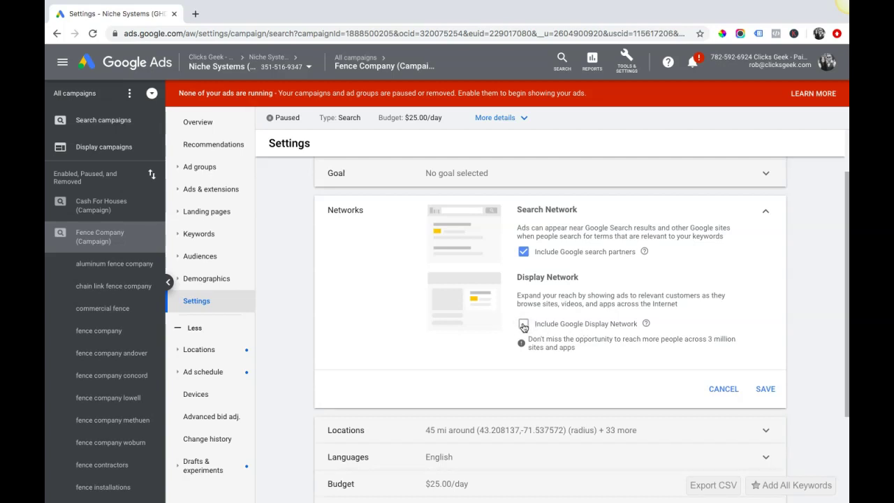
click(765, 394)
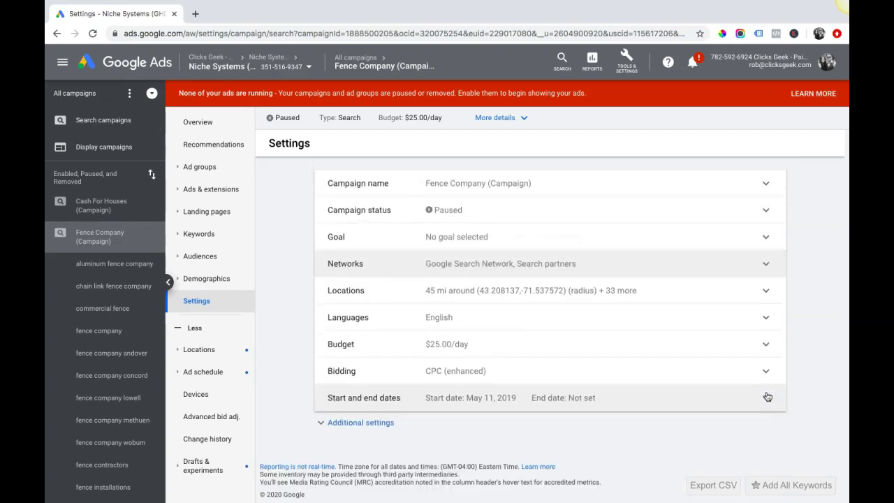
click(389, 270)
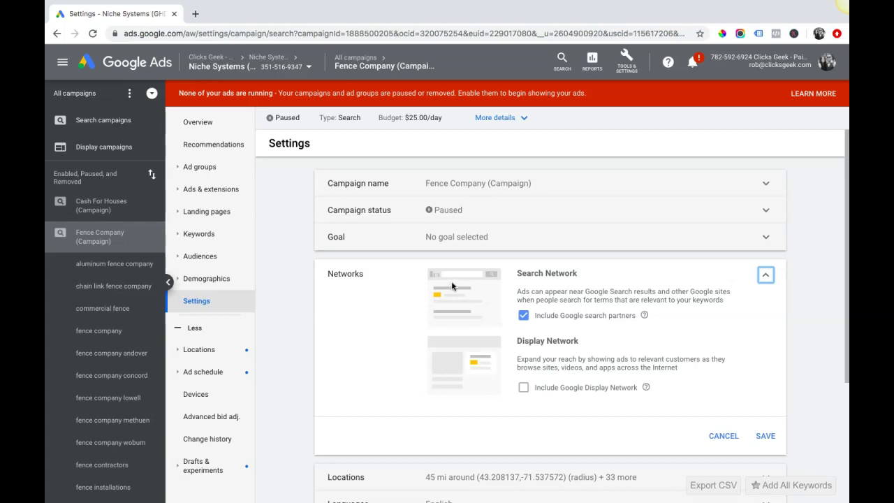
Step: Open the Fence Company campaign's negative keywords and look over the list
click(196, 236)
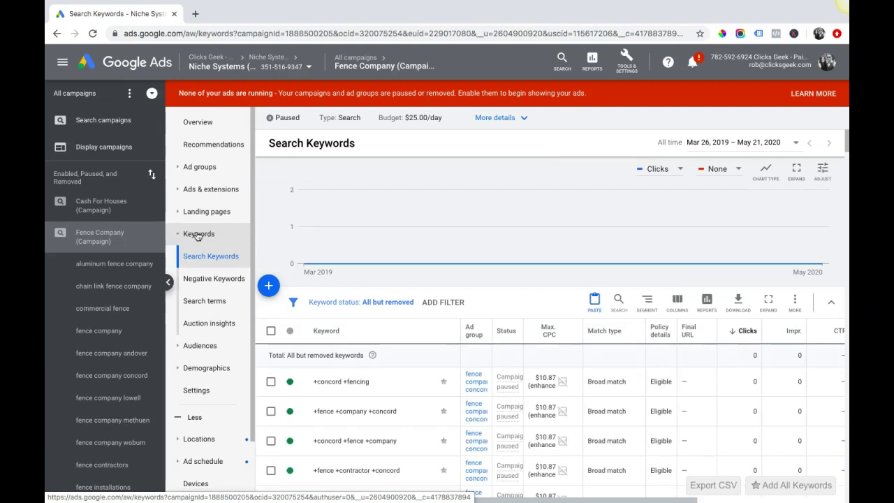
click(208, 285)
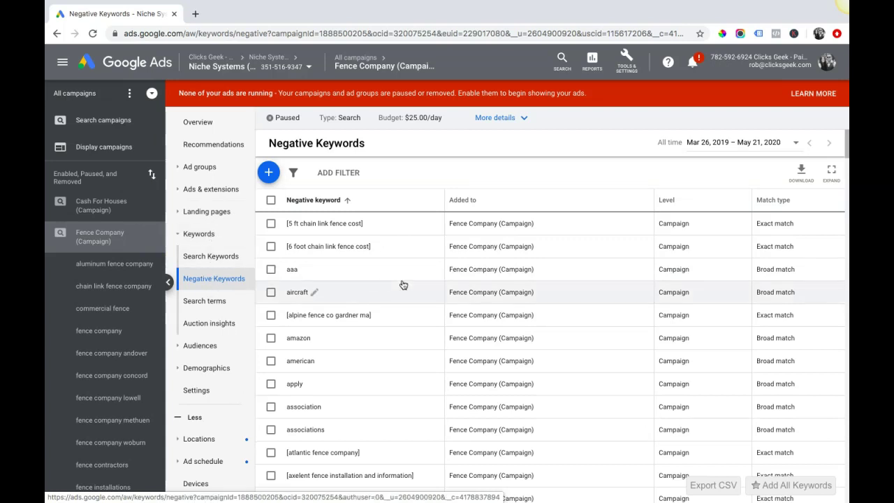
scroll(400, 284, down, 2)
scroll(401, 284, up, 2)
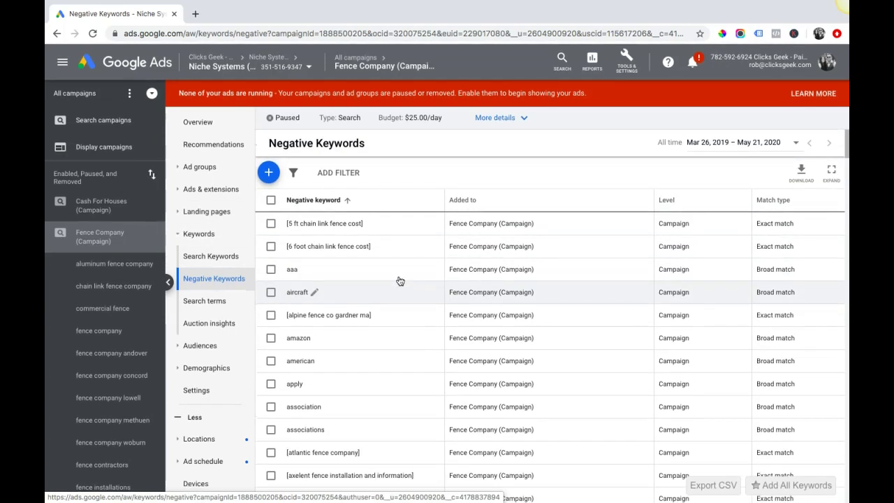
Step: Open the form for adding negative keywords to the campaign, examine its options, and cancel it
click(269, 173)
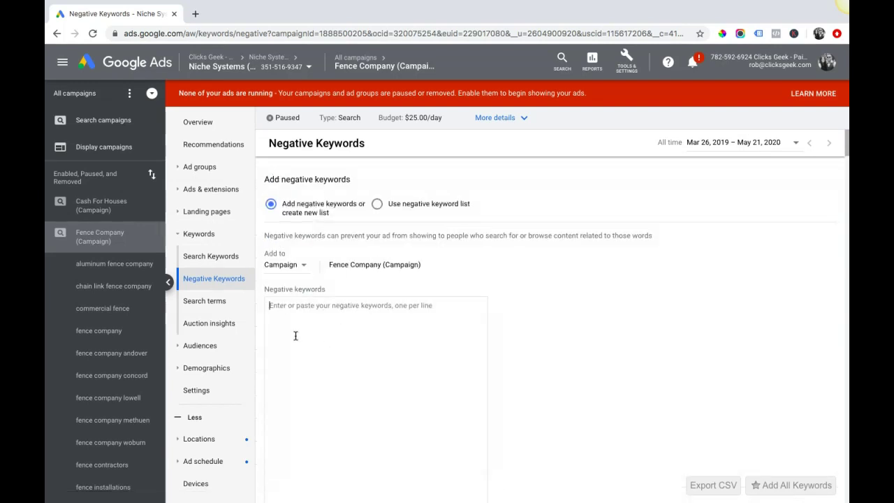
scroll(327, 331, down, 2)
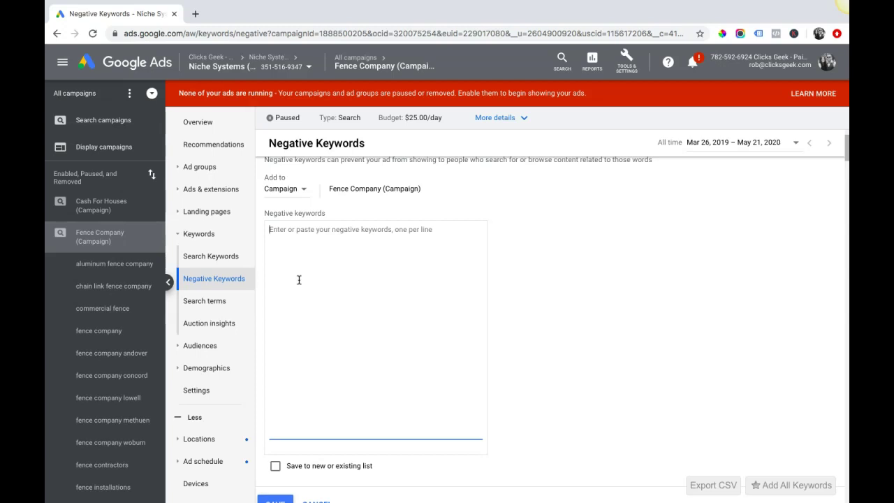
scroll(305, 266, down, 1)
scroll(423, 259, up, 2)
scroll(339, 256, down, 2)
scroll(349, 349, down, 2)
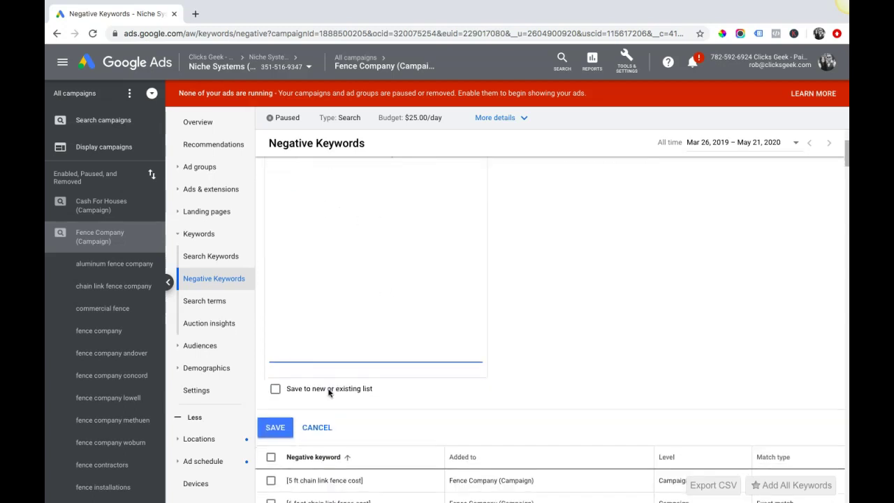
click(313, 434)
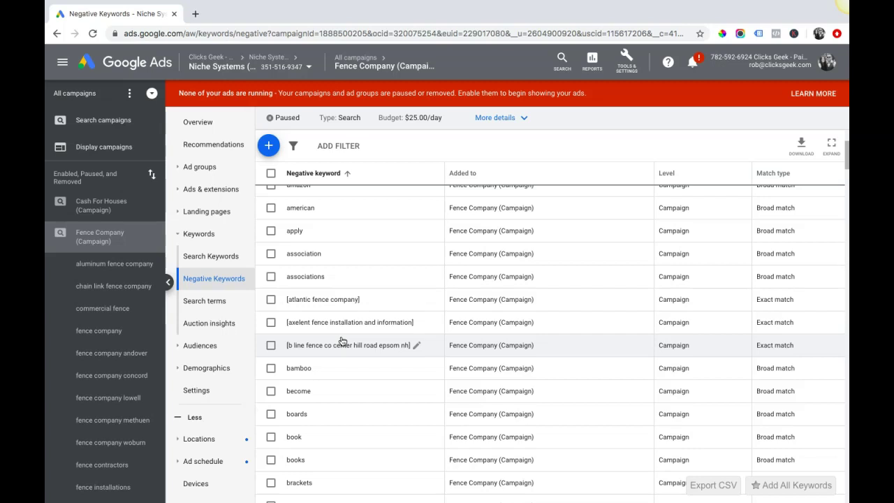
Step: Open the aluminum fence company ad group and examine its search keywords and their match types
click(201, 239)
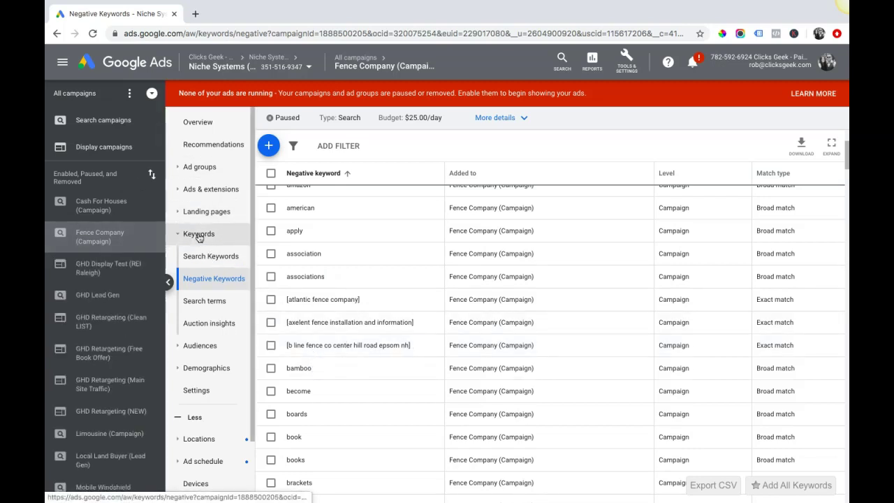
click(206, 169)
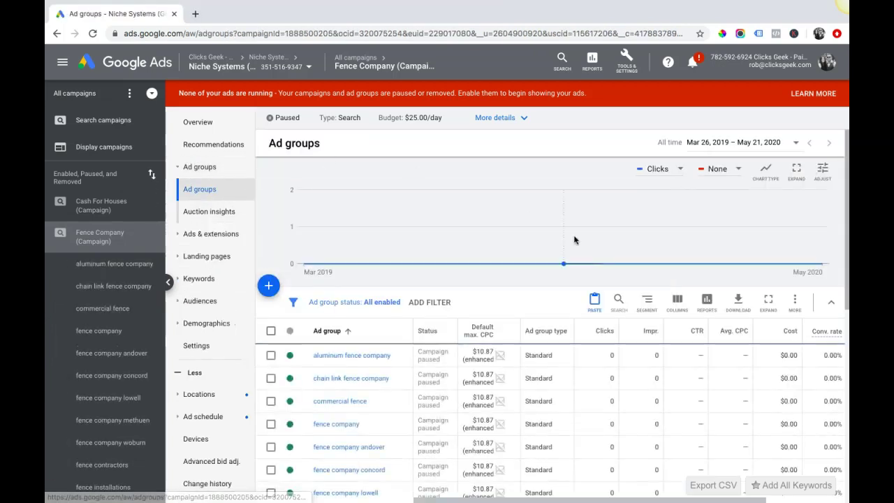
scroll(587, 202, down, 2)
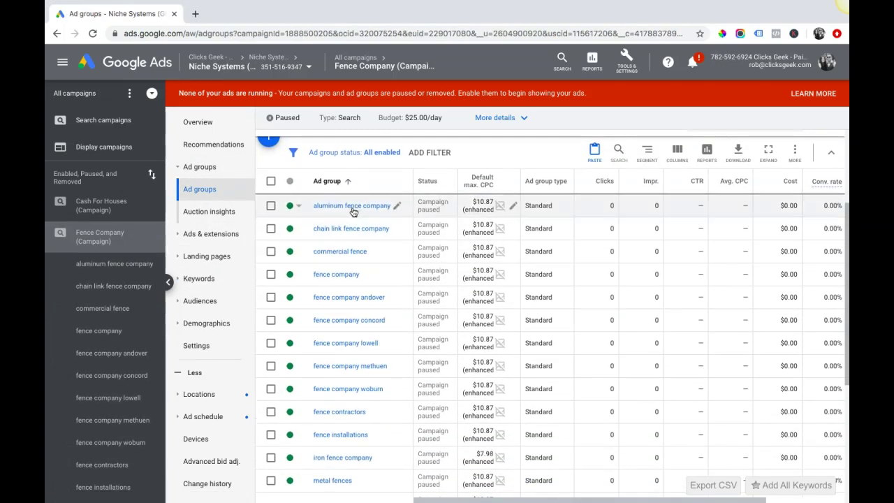
click(352, 209)
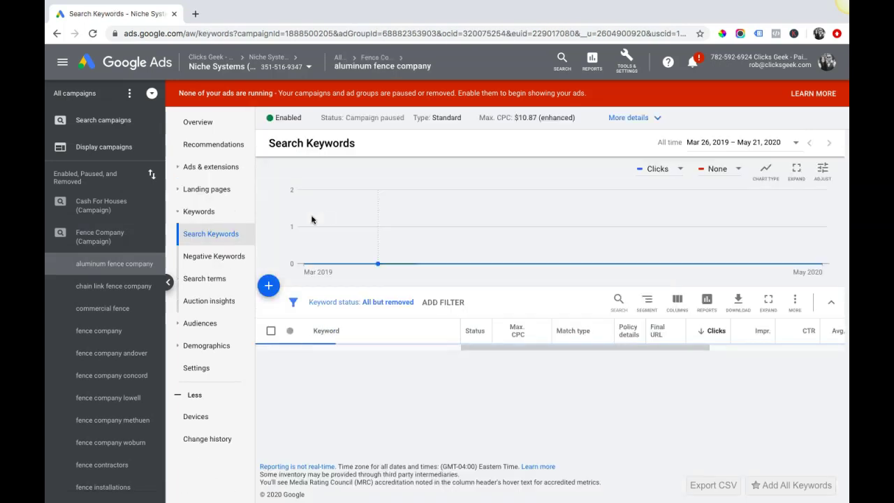
scroll(423, 298, down, 2)
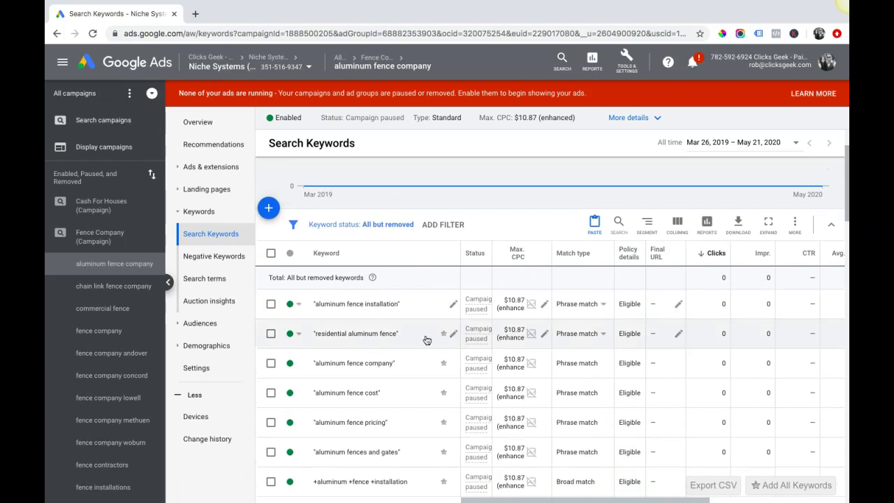
scroll(424, 342, down, 2)
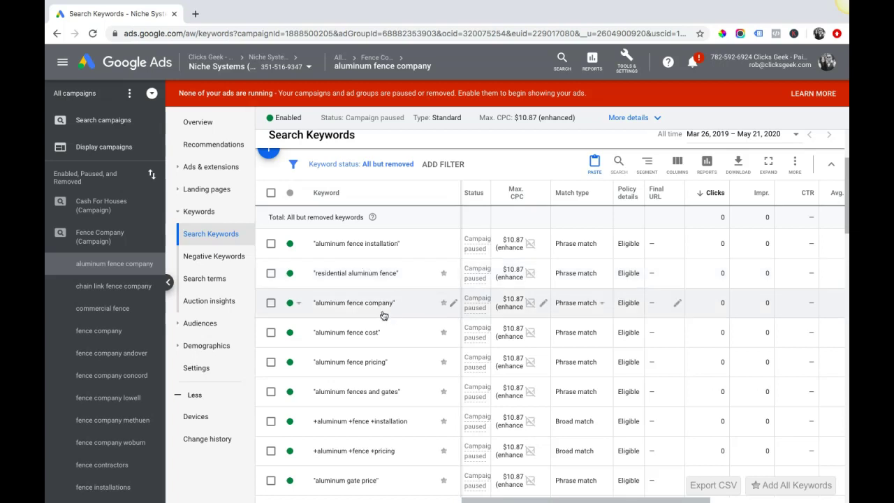
scroll(310, 252, up, 2)
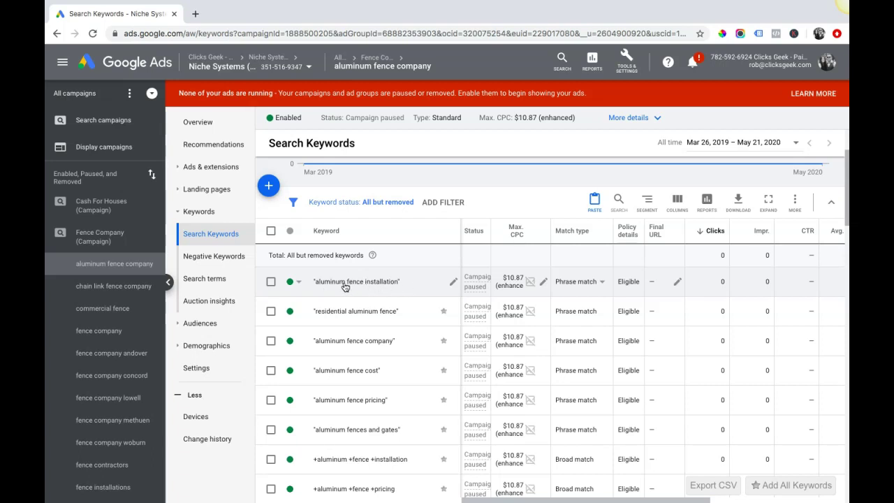
Step: Change the phrase match keyword "price to install aluminum fence" to the exact match [price to install aluminum fence] and save it
scroll(385, 291, down, 1)
scroll(386, 292, down, 10)
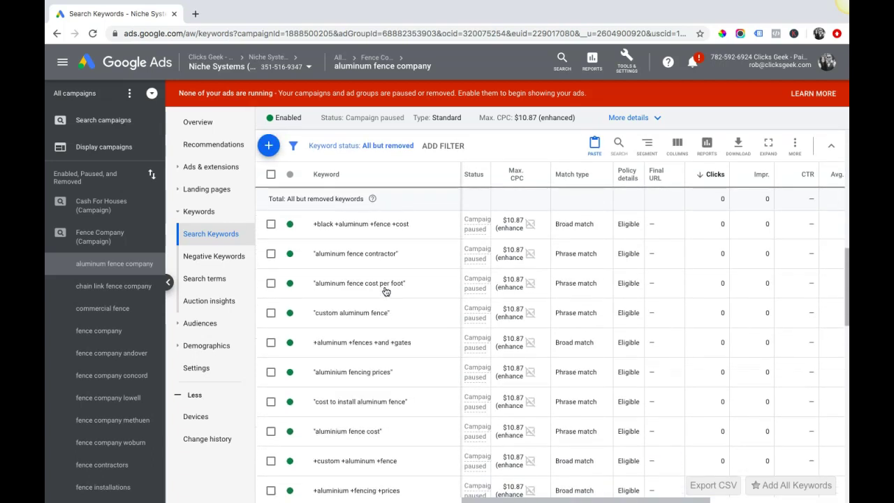
scroll(385, 291, down, 12)
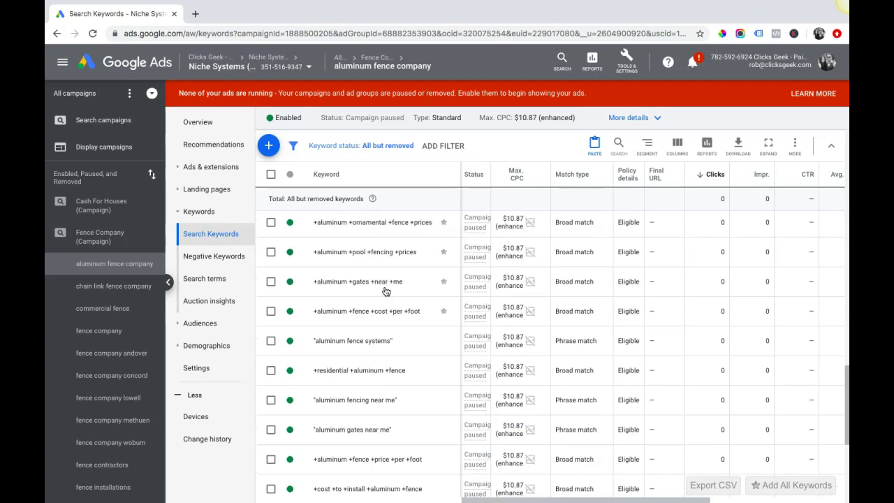
scroll(385, 291, down, 5)
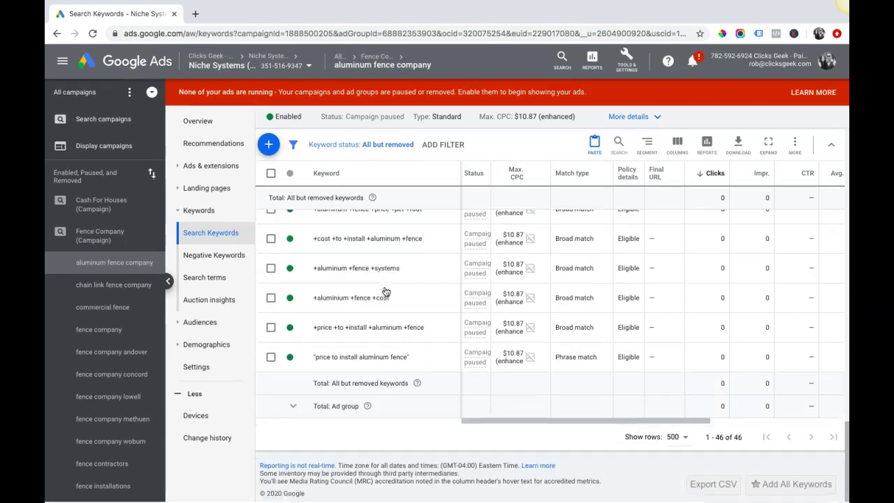
click(344, 358)
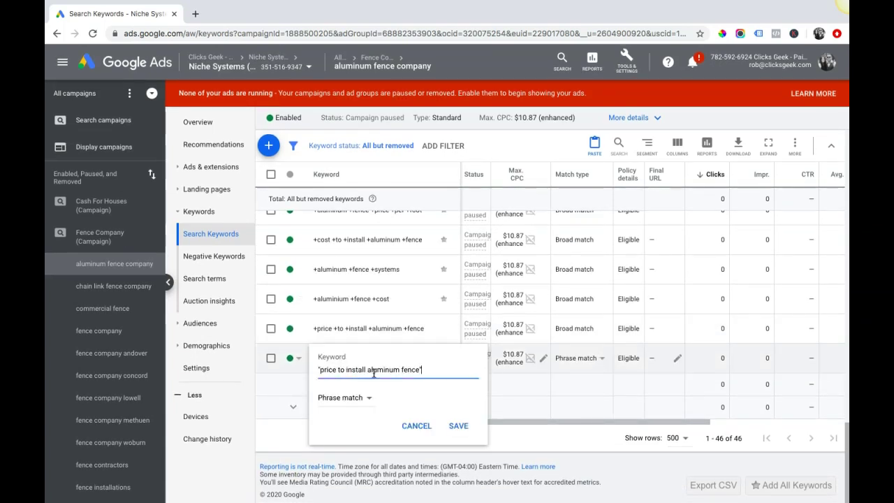
click(319, 369)
key(BackSpace)
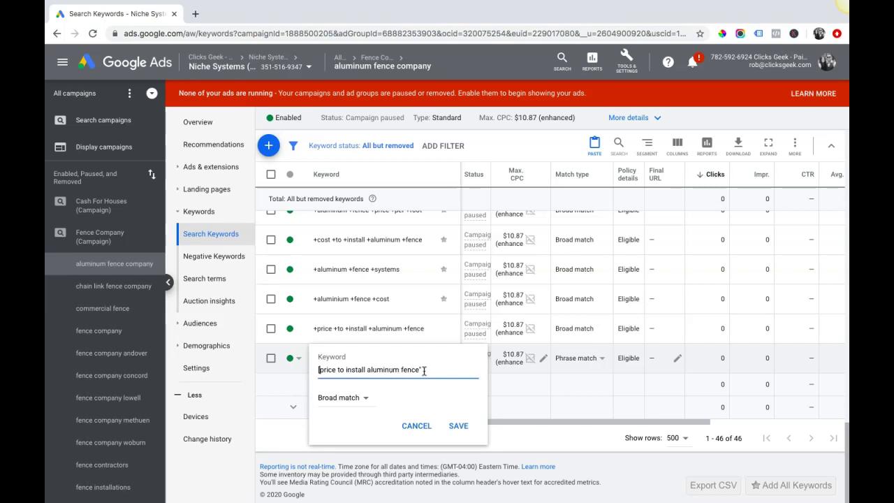
text([)
text(])
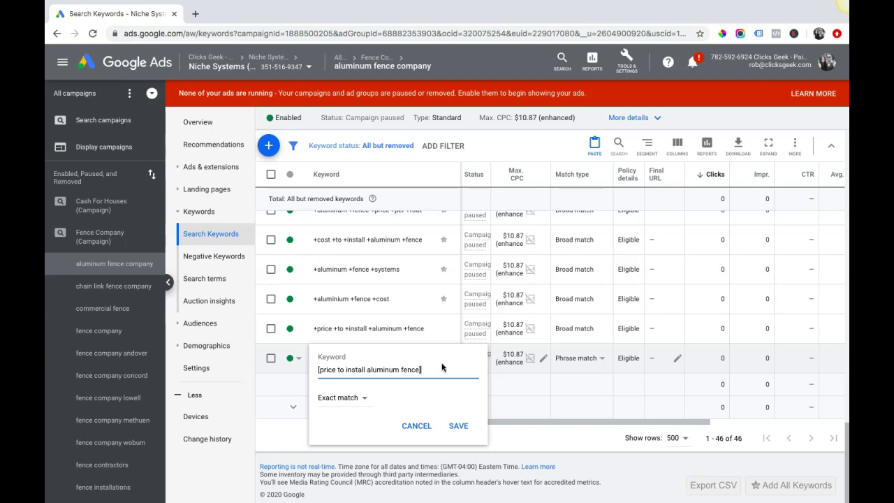
click(454, 437)
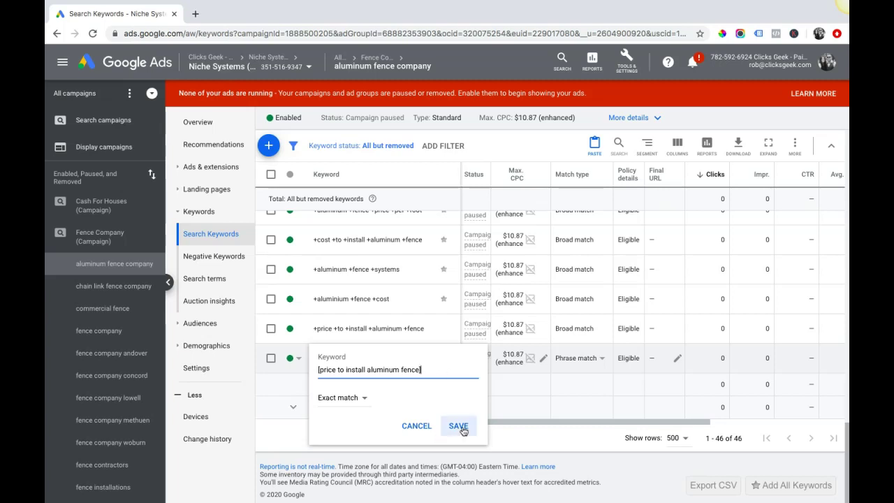
Step: Remove the plus signs from the keyword +aluminium +fence +cost so it reads aluminium fence cost as broad match, and save it
click(380, 303)
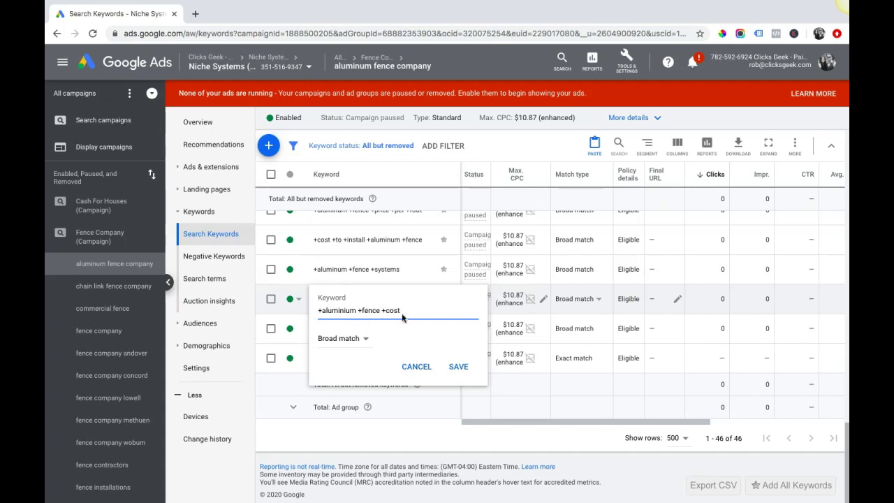
click(424, 375)
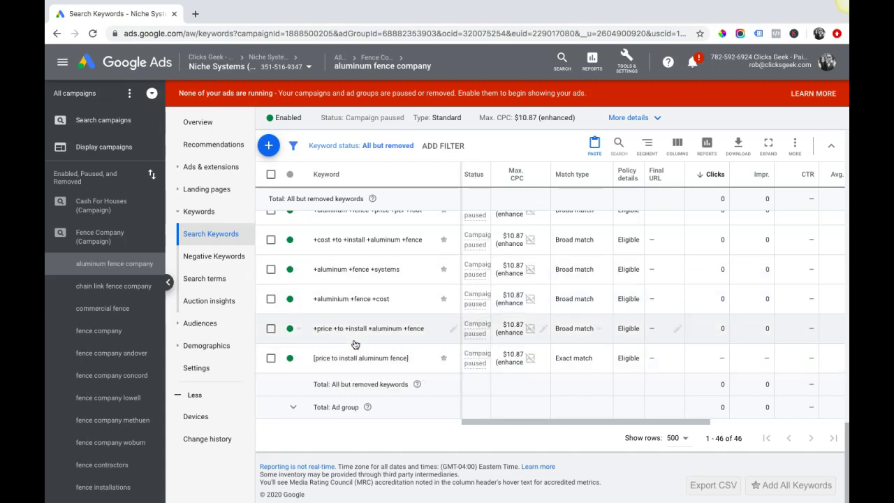
click(360, 300)
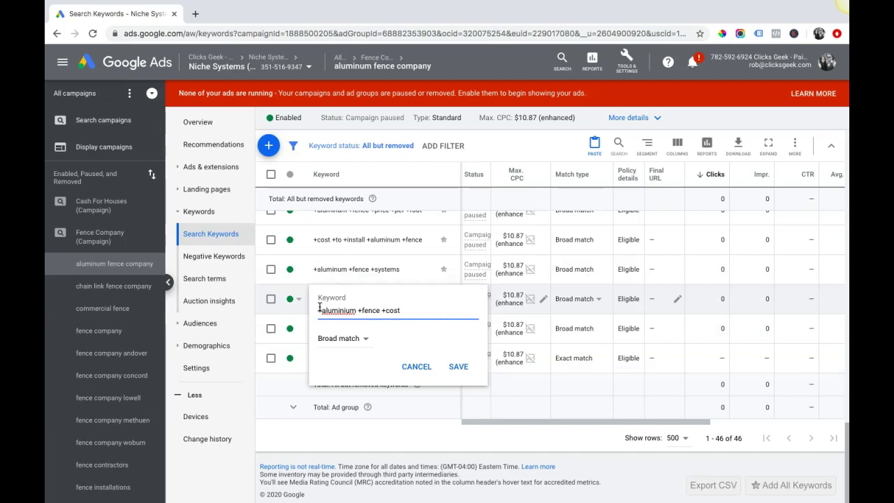
click(319, 310)
key(BackSpace)
key(Right)
key(Right)
key(Right)
key(Right)
key(Right)
key(Right)
key(Right)
key(Right)
key(Right)
key(Right)
key(Delete)
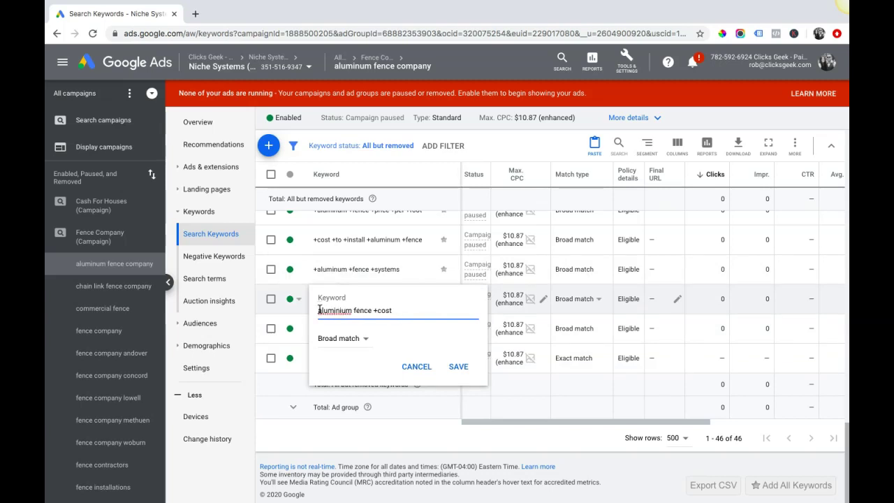
click(376, 310)
key(BackSpace)
click(457, 366)
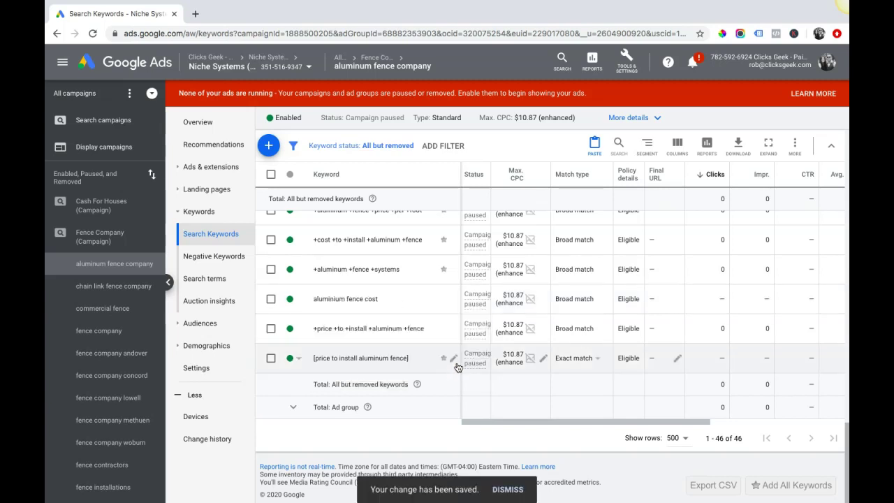